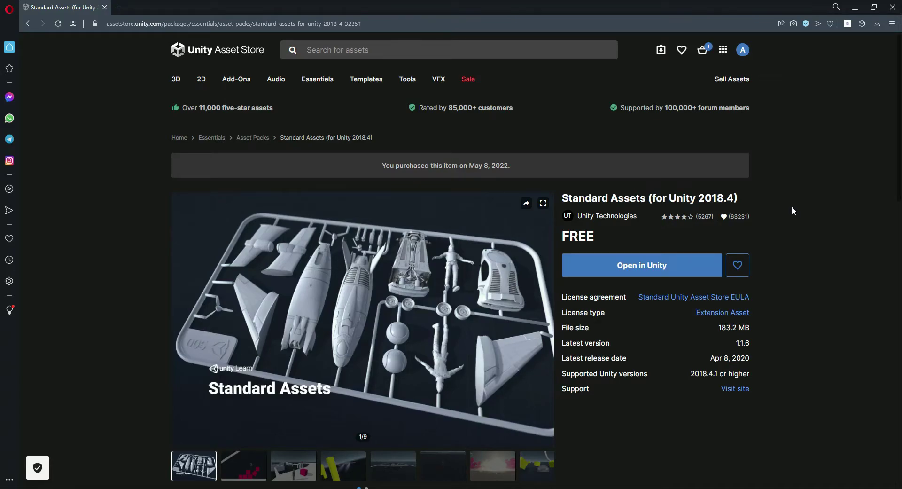
- Review the Standard Assets title, its FREE price and the 183.2 MB file size
mouse_move(546, 320)
left_click_drag(562, 198, 741, 197)
left_click(626, 206)
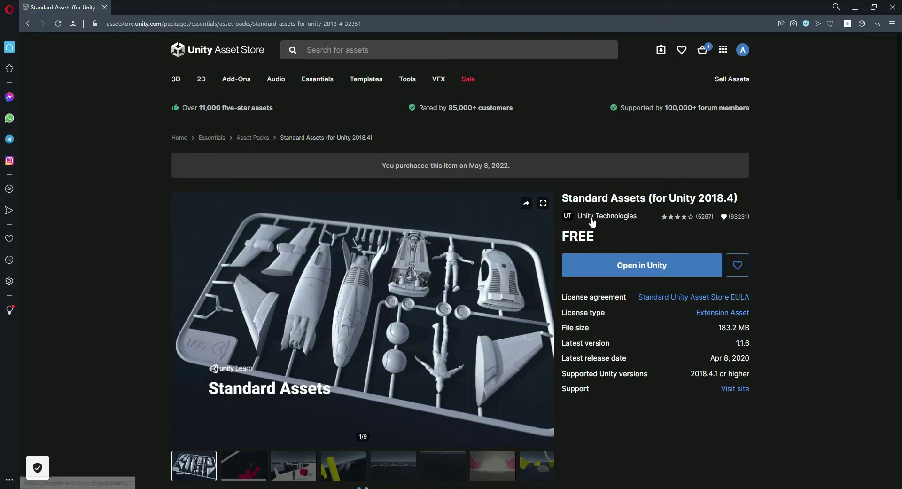
left_click_drag(560, 239, 595, 238)
left_click(834, 288)
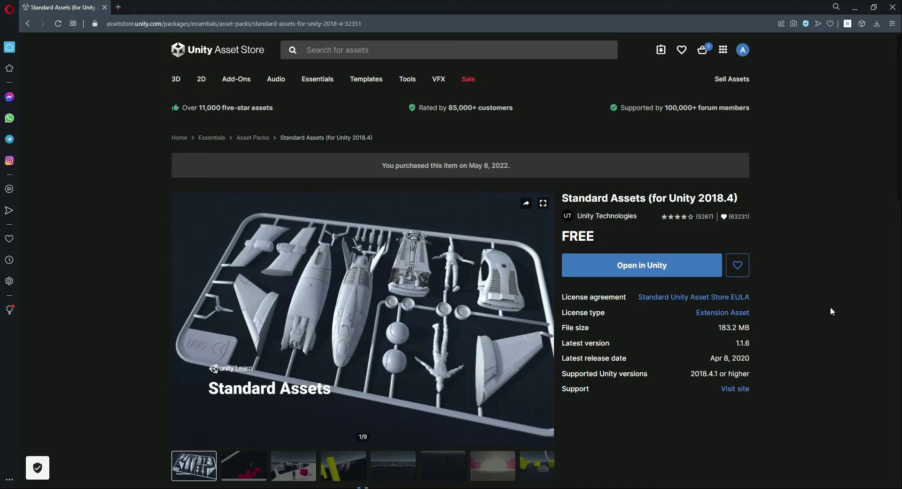
left_click_drag(719, 328, 756, 332)
left_click(776, 334)
- Look through the package's preview images
scroll(286, 294, "down", 4)
left_click(246, 282)
scroll(189, 281, "down", 1)
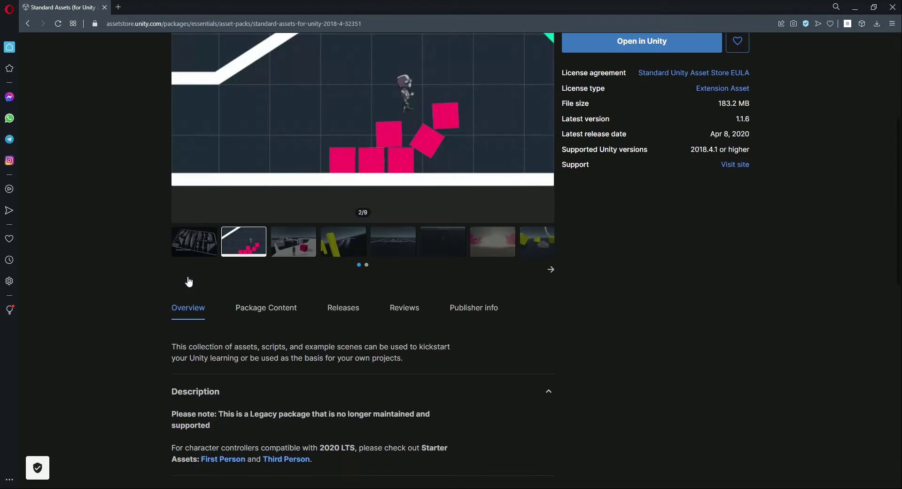
left_click(189, 241)
scroll(695, 311, "up", 1)
scroll(358, 326, "down", 5)
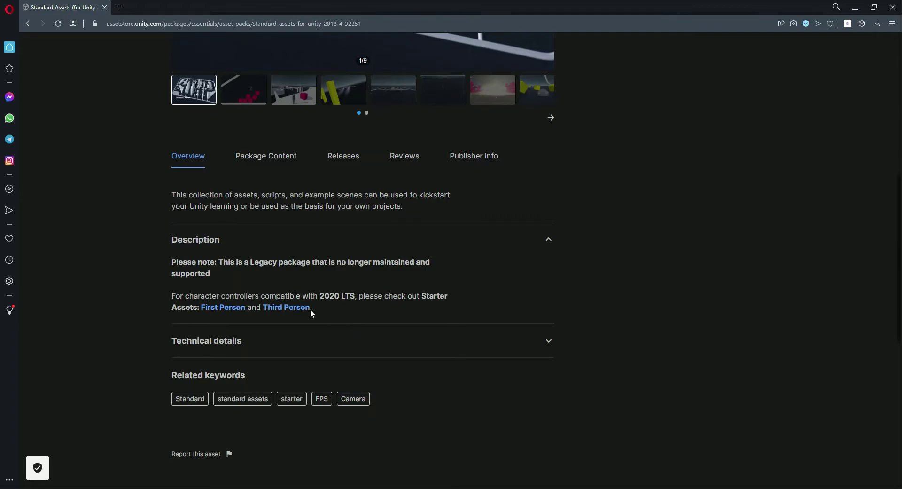
- Expand Technical details, read the Cross Platform Input description, and choose Open in Unity
left_click(535, 340)
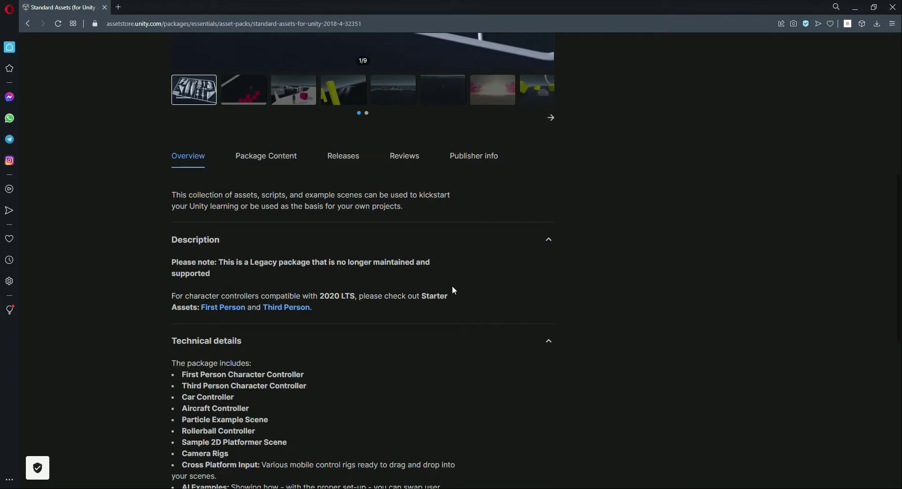
scroll(428, 288, "down", 5)
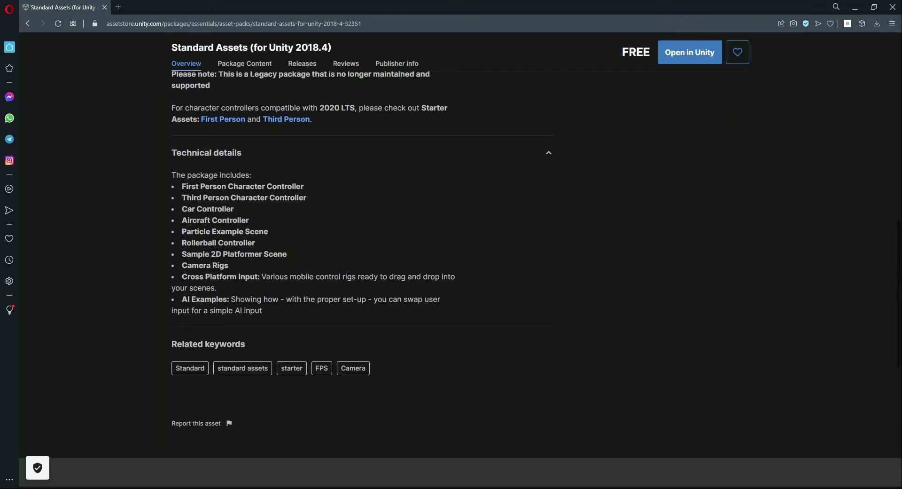
left_click_drag(181, 278, 437, 277)
left_click(437, 277)
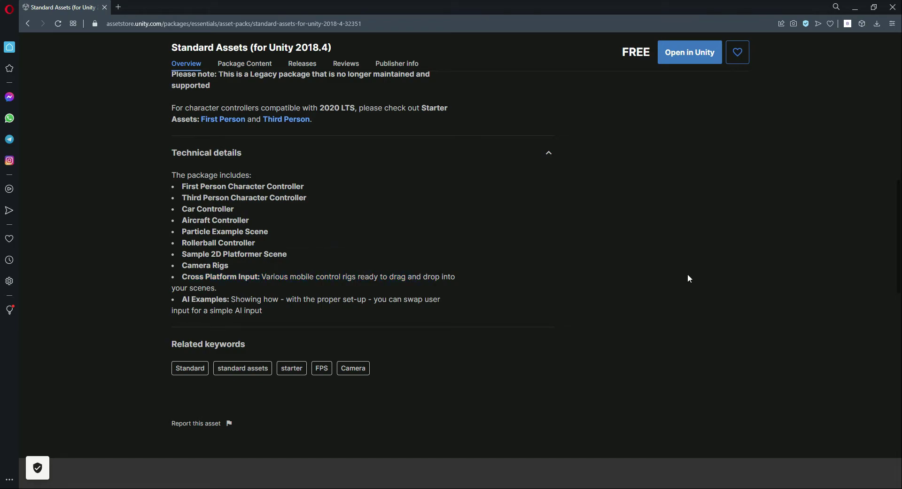
scroll(687, 274, "up", 15)
left_click(650, 313)
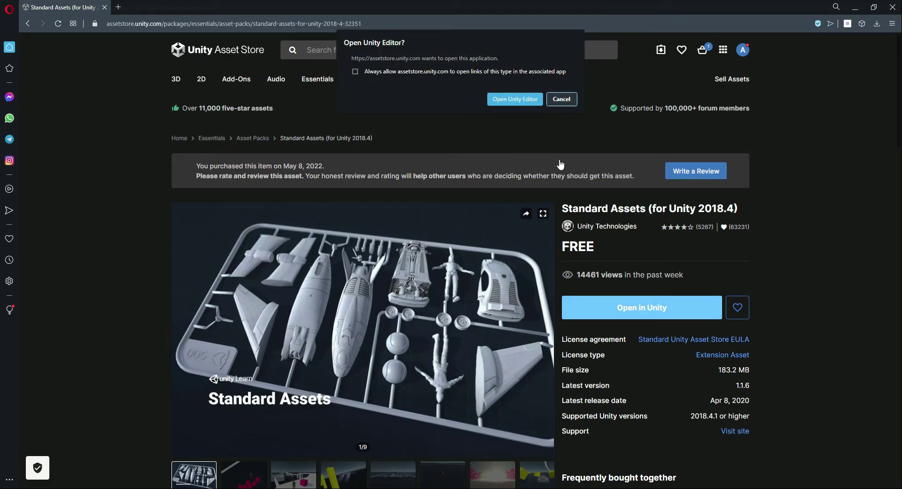
- Launch the Unity editor, import every file of Standard Assets, and view the Console
left_click(514, 101)
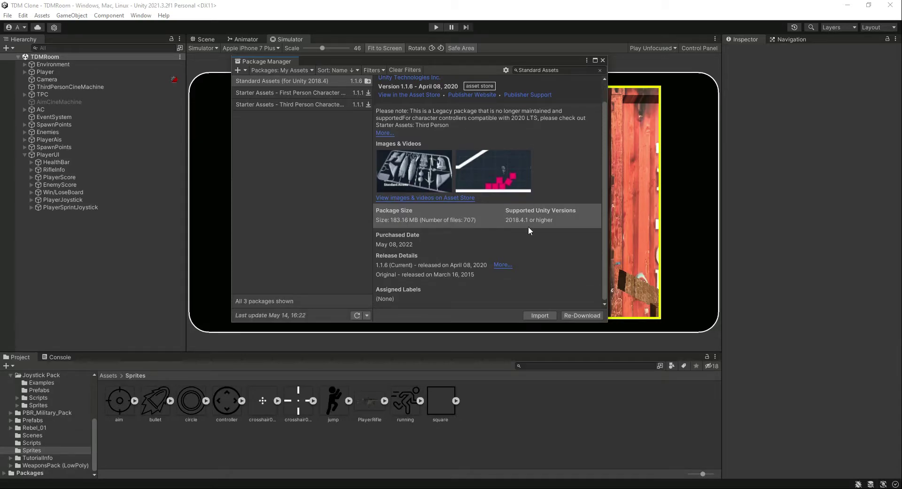
left_click(539, 315)
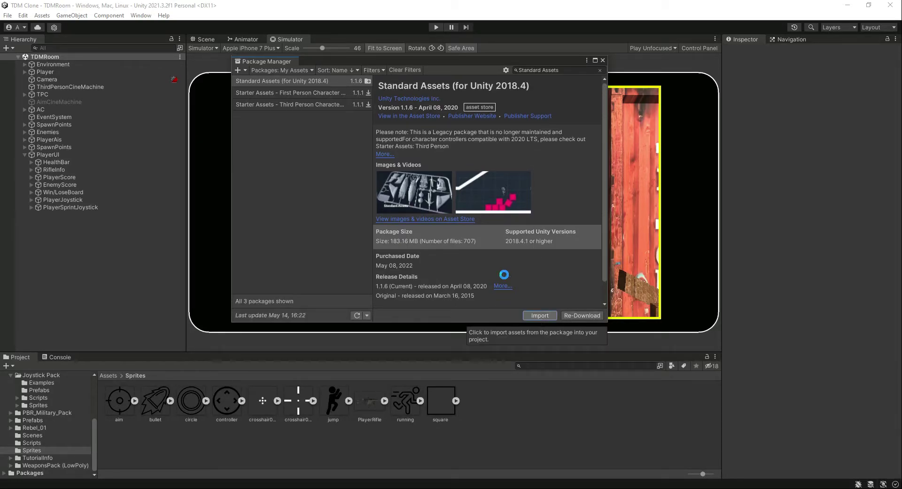
scroll(413, 201, "down", 6)
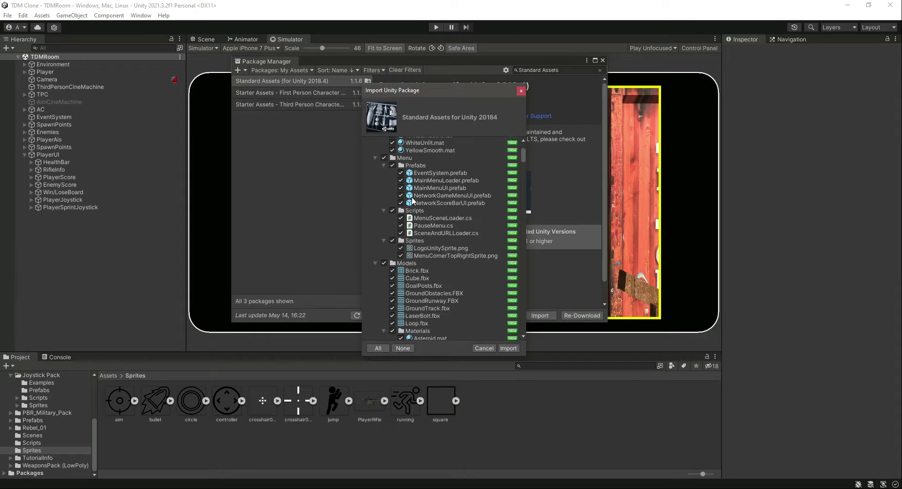
scroll(415, 205, "down", 10)
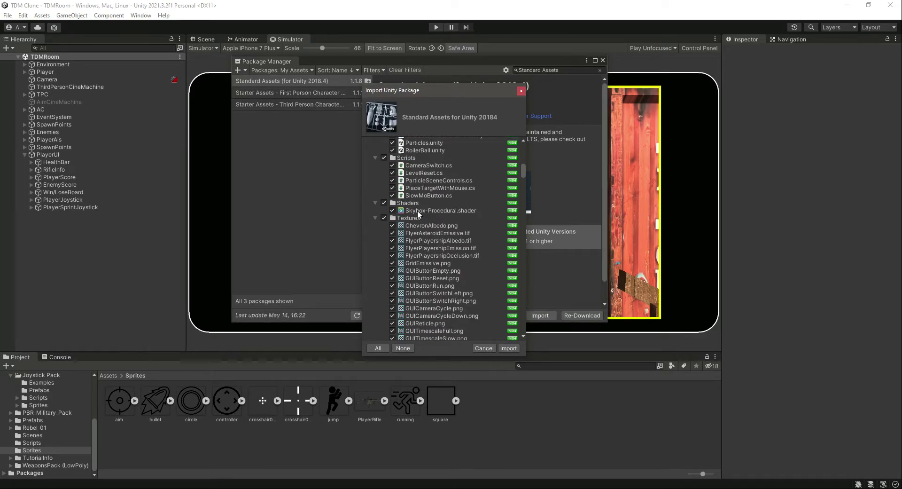
scroll(418, 211, "down", 2)
left_click_drag(524, 181, 542, 337)
left_click(503, 348)
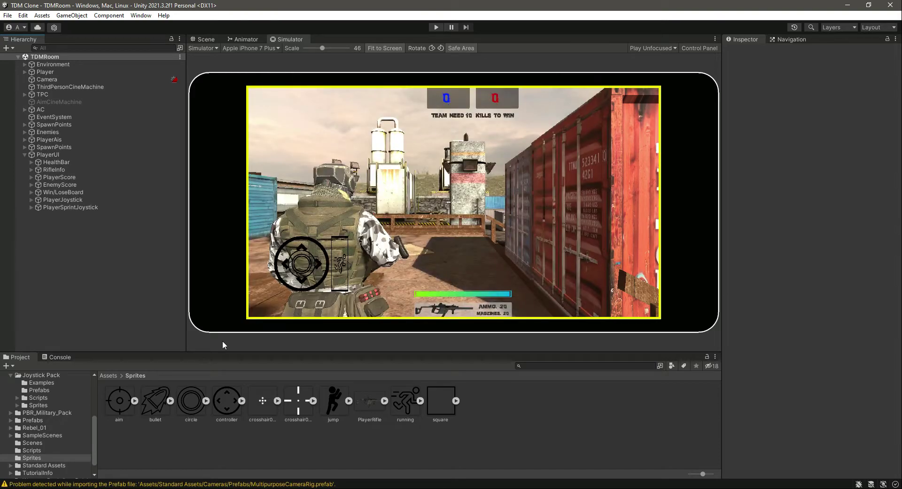
left_click(60, 357)
- Clear the Console and open SimpleActivatorMenu.cs from the CS0619 GUIText error
left_click(13, 365)
left_click(17, 357)
left_click(58, 357)
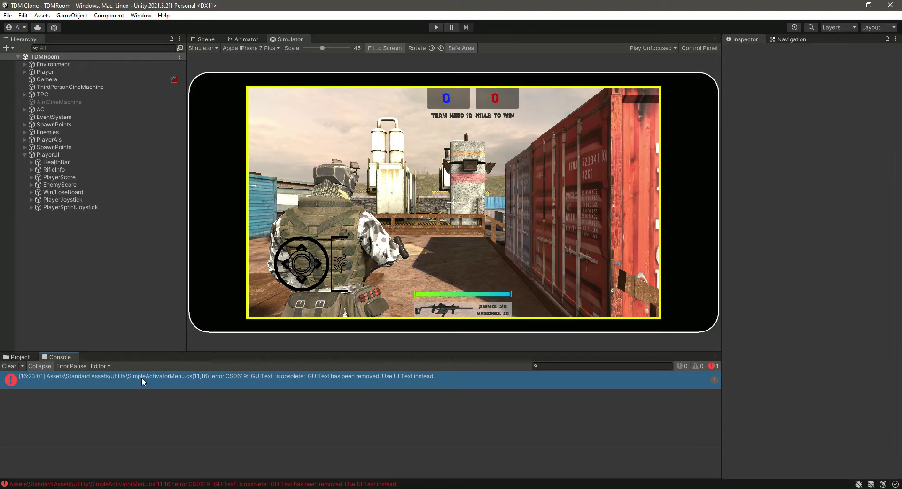
double_click(186, 379)
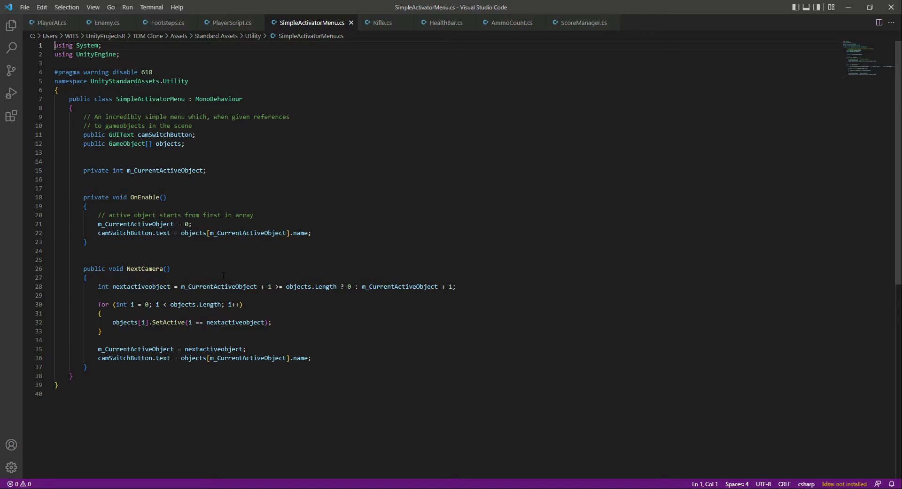
- Replace the obsolete GUIText type on line 11 with Text and save
double_click(117, 134)
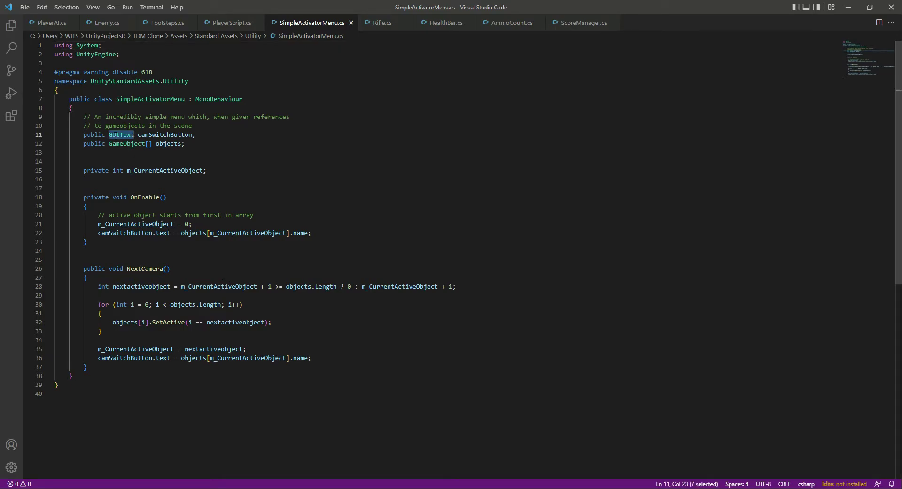
right_click(119, 135)
left_click(95, 133)
type("Tex")
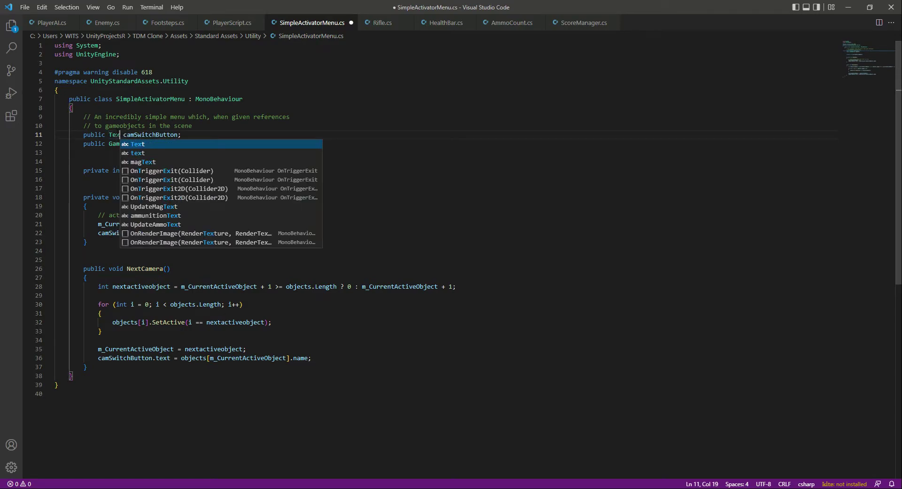
type("t")
key("ctrl+s")
left_click(207, 134)
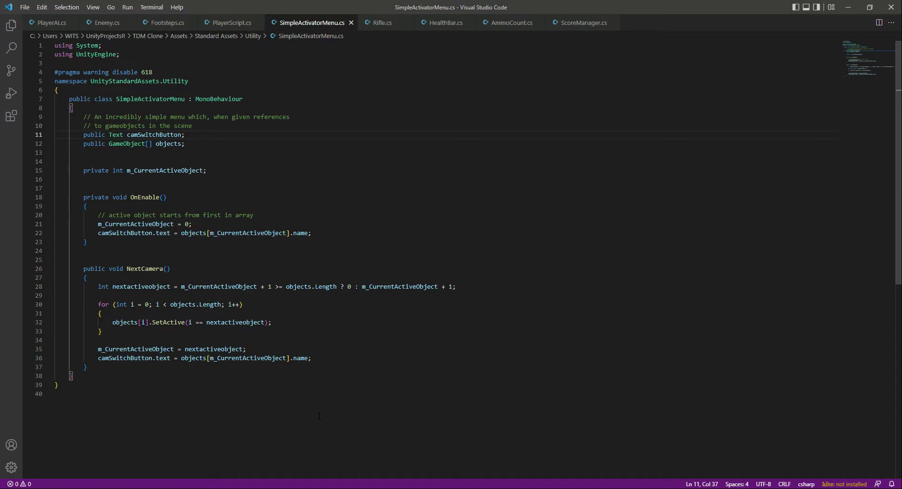
- Add 'using UnityEngine.UI;' after line 2, save, and return to Unity's Project view
left_click_drag(113, 55, 135, 58)
left_click(135, 58)
key("Return")
type("using ")
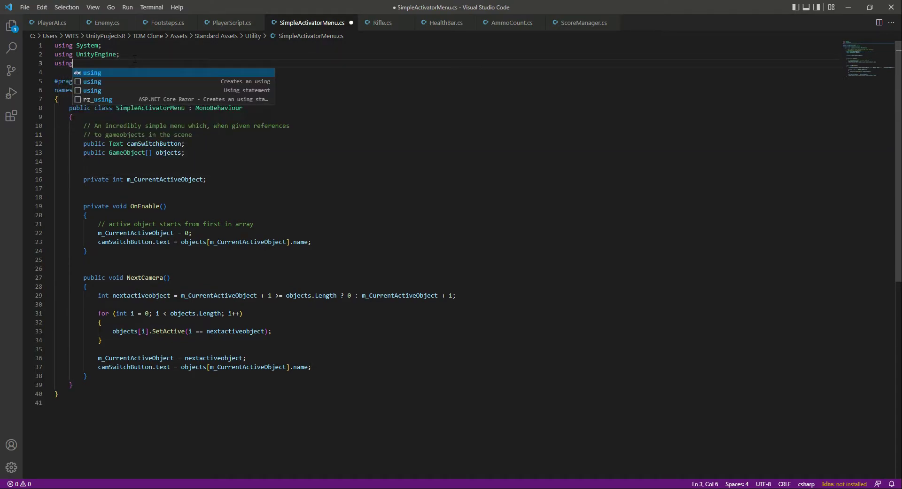
type("Unit")
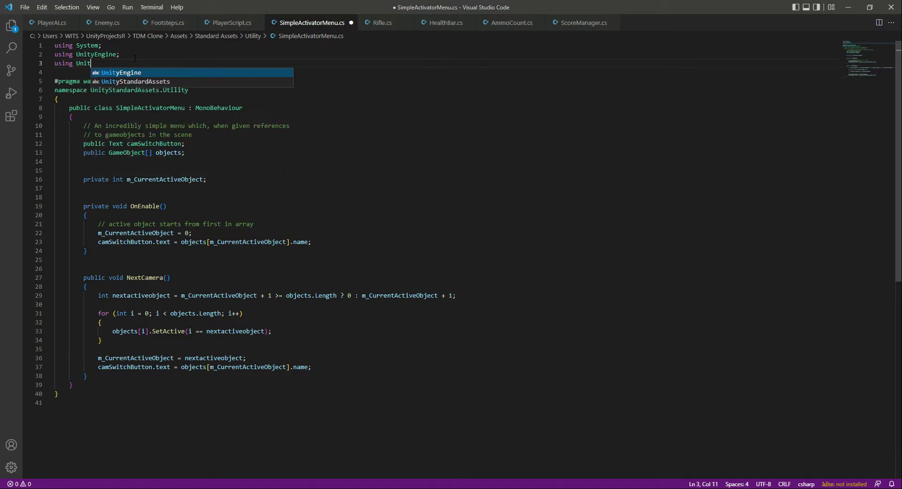
type("yEngine.UI;")
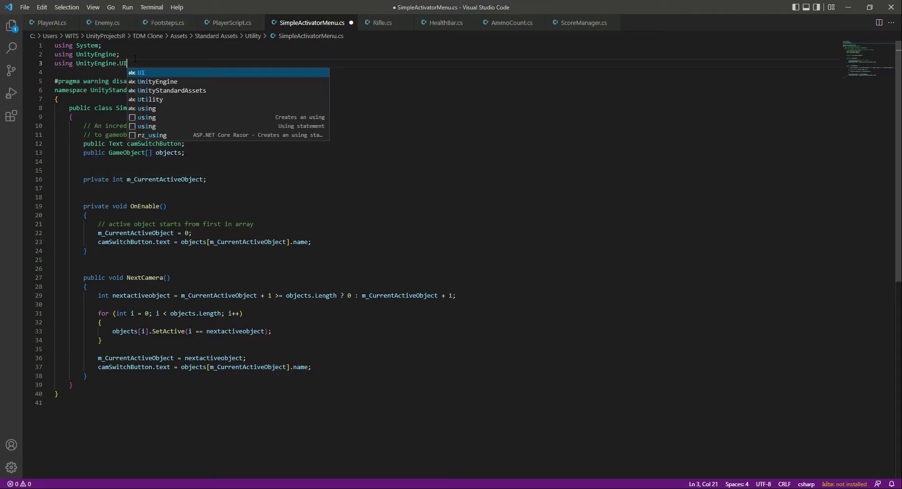
key("ctrl+s")
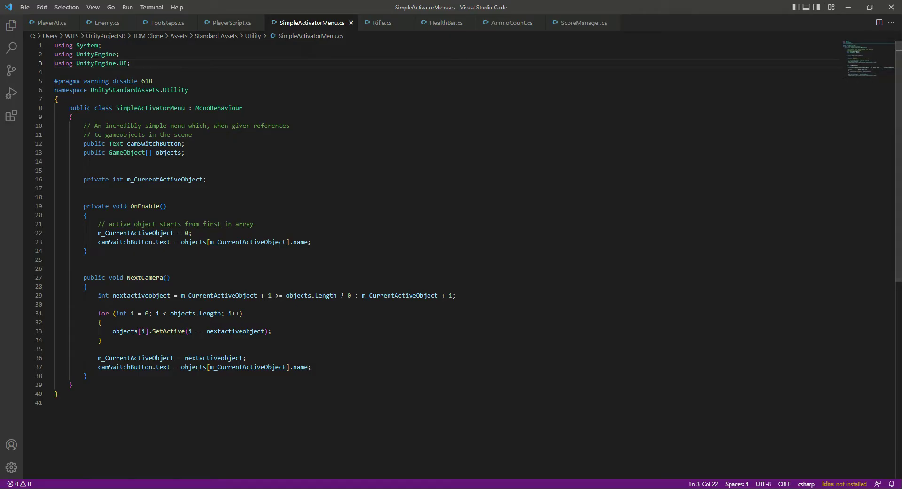
key("alt+Tab")
left_click(21, 357)
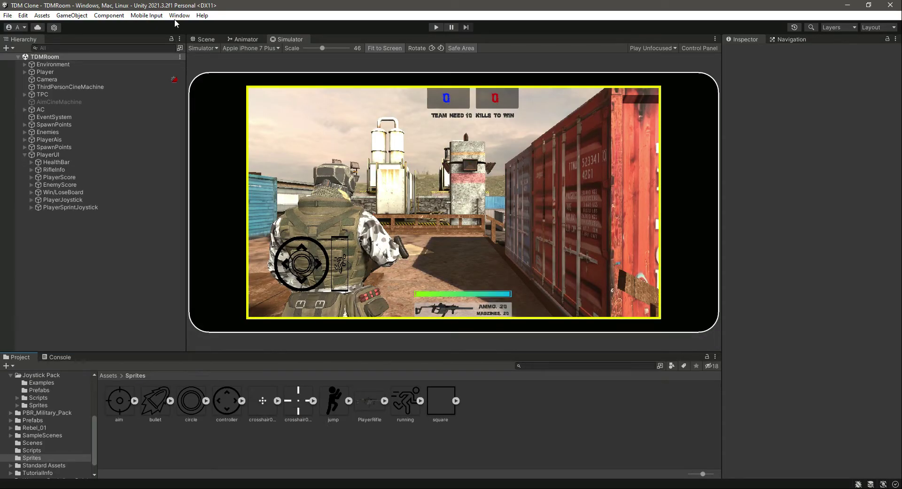
- Check the Mobile Input setting, collapse Joystick Pack, and open the Standard Assets folder
left_click(148, 16)
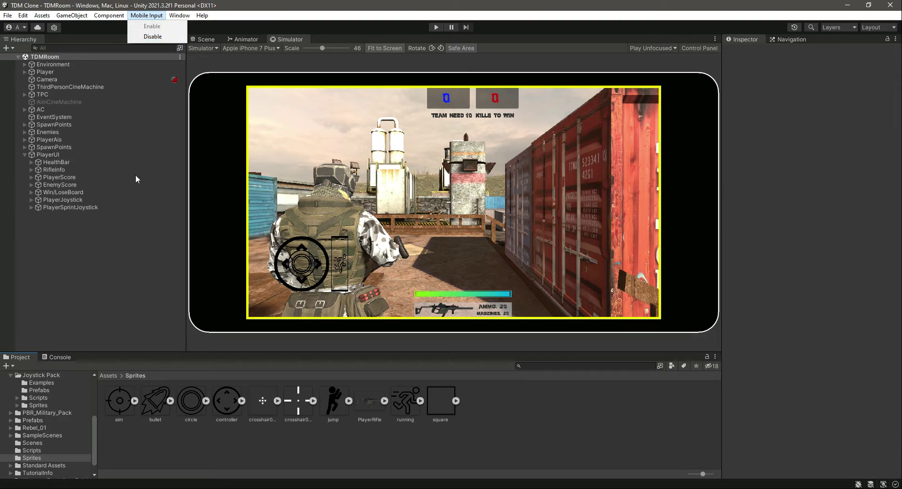
left_click(114, 281)
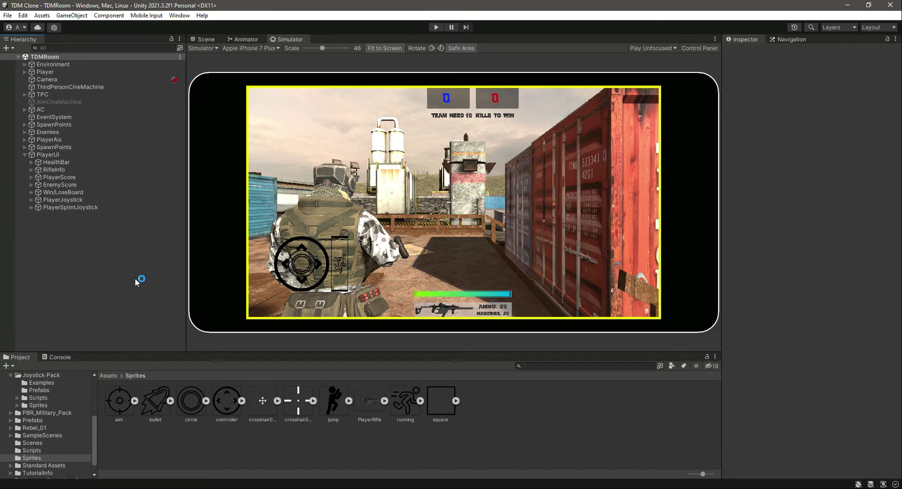
scroll(66, 421, "up", 3)
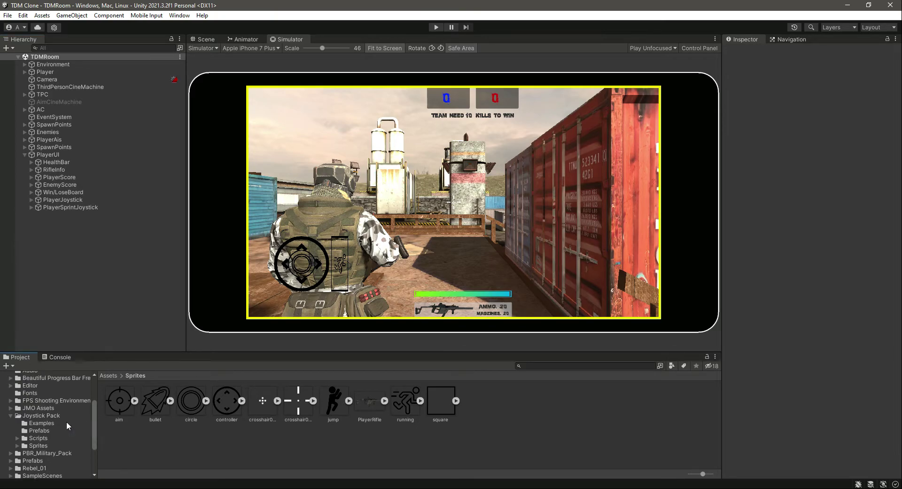
left_click(11, 416)
scroll(41, 449, "down", 2)
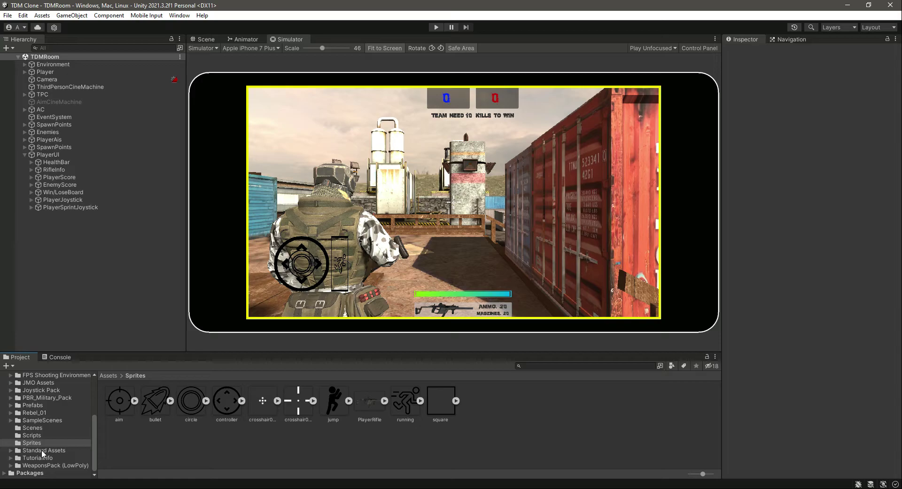
left_click(42, 450)
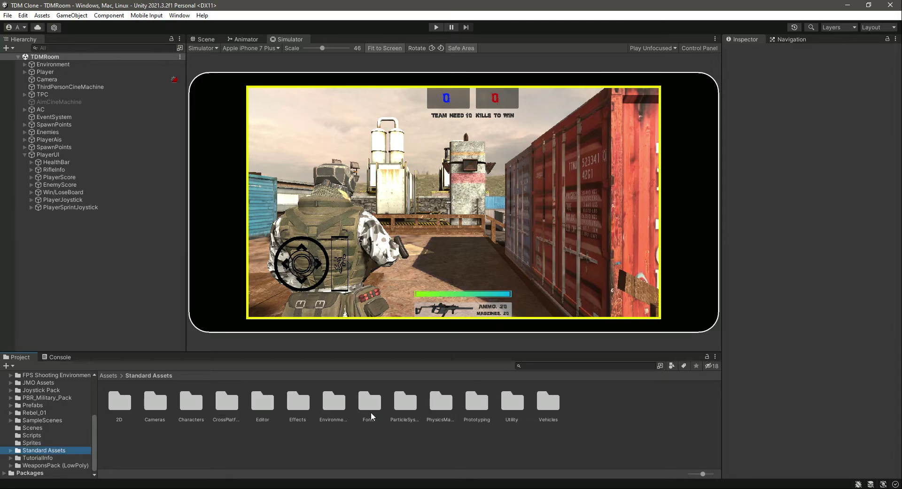
- Browse CrossPlatformInput > Scripts > PlatformSpecific, then go back up to Standard Assets
double_click(215, 407)
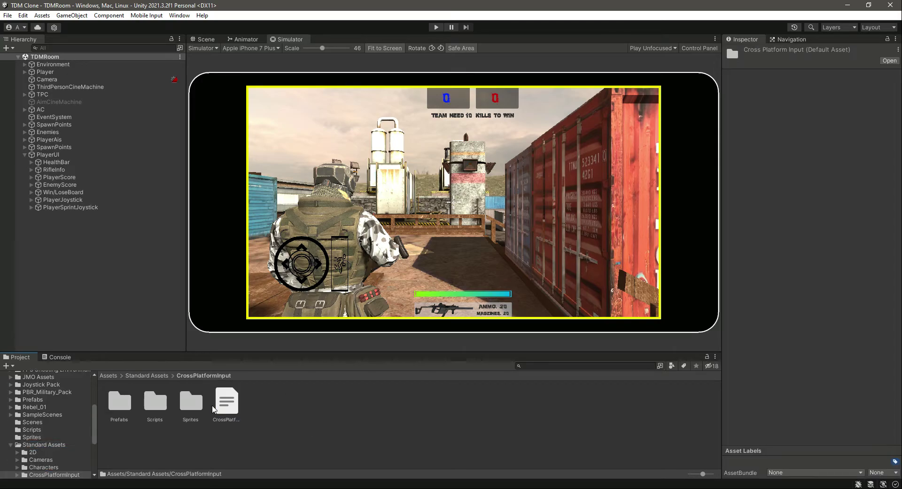
double_click(160, 404)
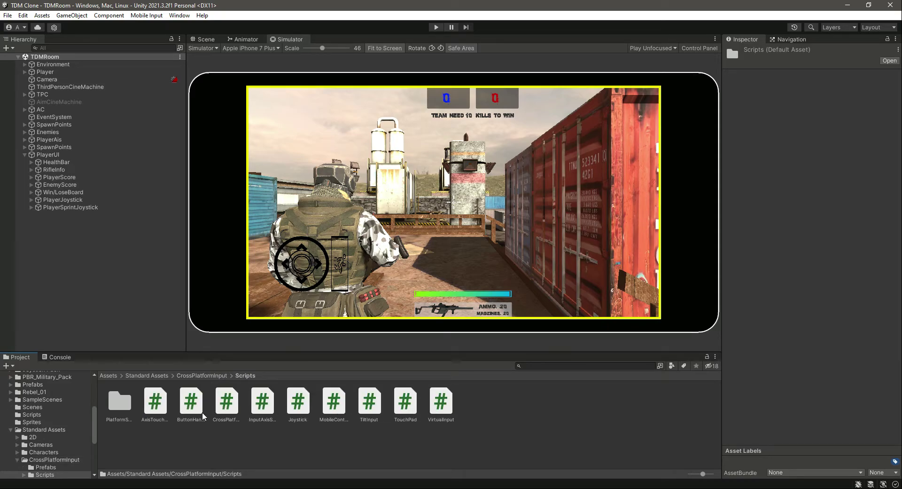
double_click(119, 402)
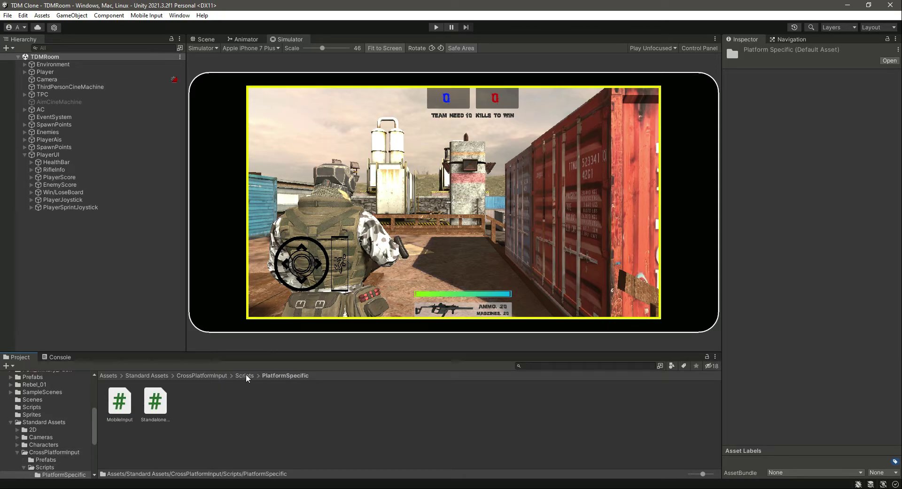
left_click(201, 376)
left_click(146, 376)
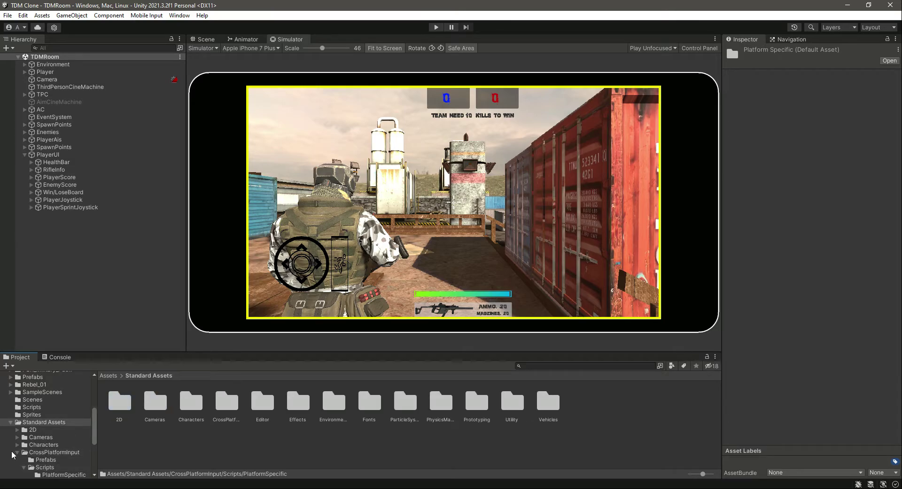
left_click(10, 422)
- Add a UI > Legacy > Button under PlayerUI, name it Shoot, and save the TDMRoom scene
left_click(335, 442)
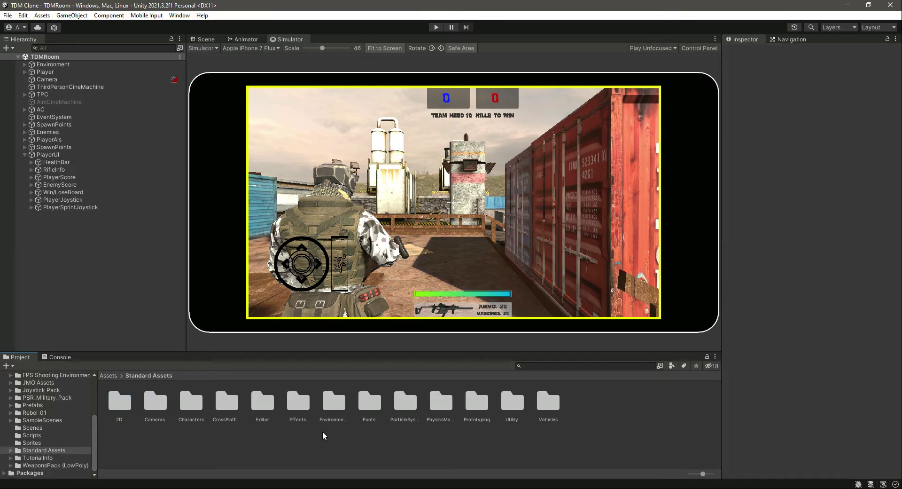
left_click(49, 156)
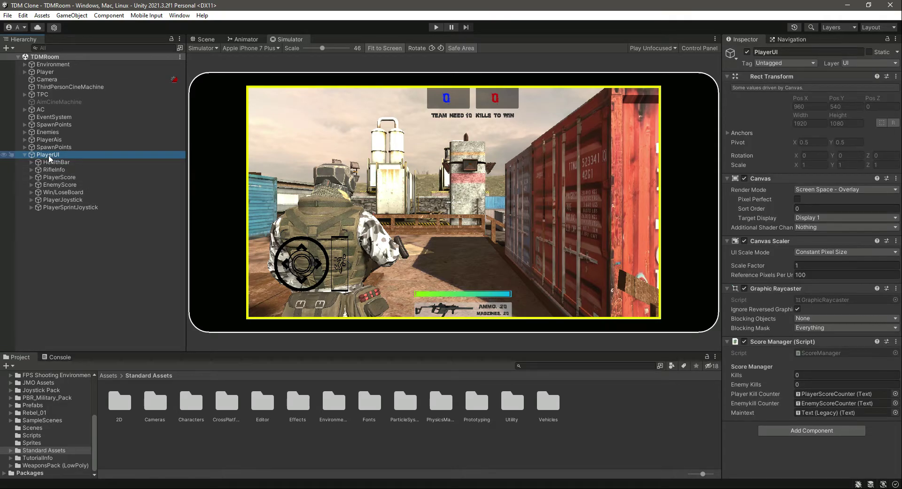
right_click(49, 158)
mouse_move(140, 341)
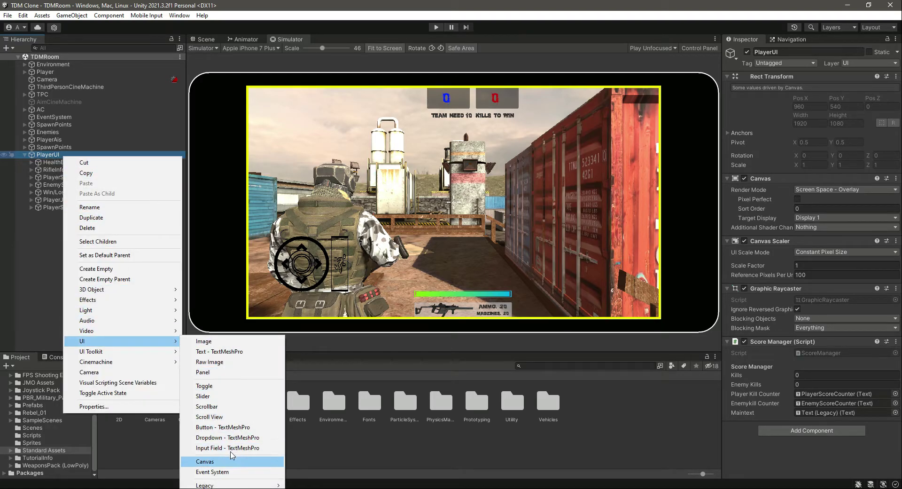
mouse_move(240, 485)
left_click(311, 464)
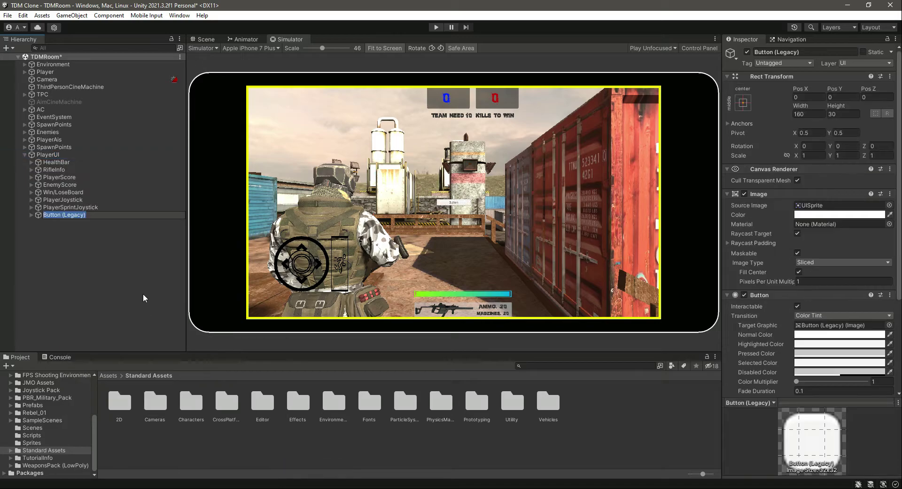
type("Shoot")
key("Return")
key("ctrl+s")
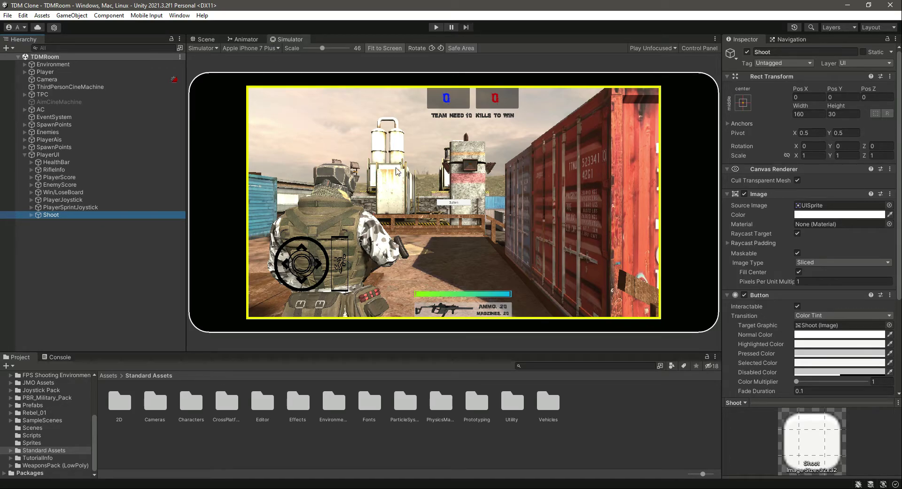
left_click(205, 40)
- Move the Shoot button to the lower right, around Pos X 735, Pos Y -299
double_click(83, 216)
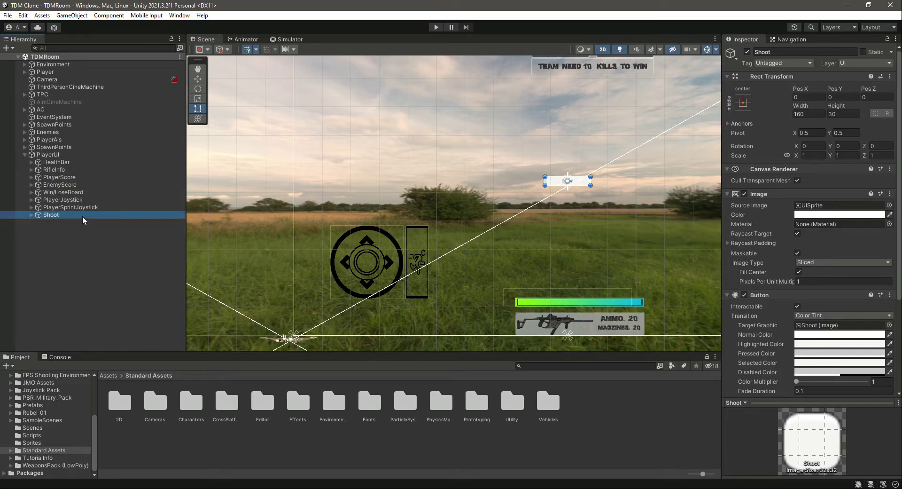
double_click(52, 154)
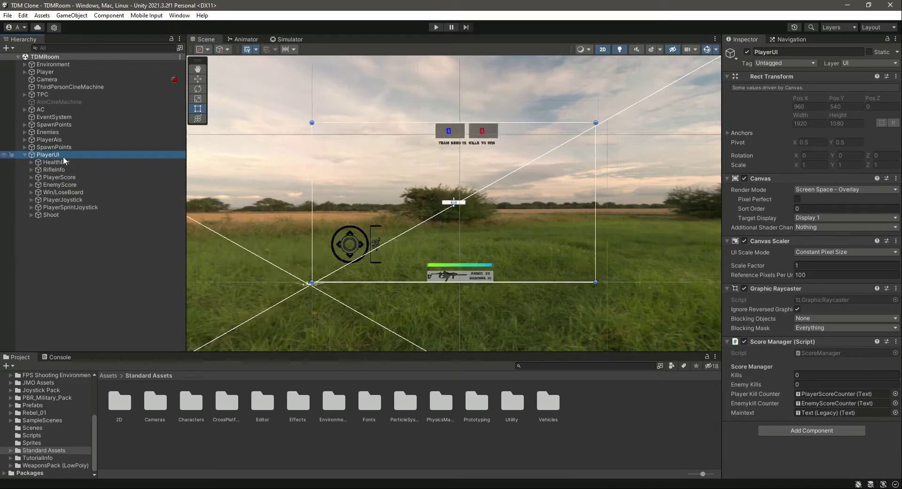
left_click(61, 215)
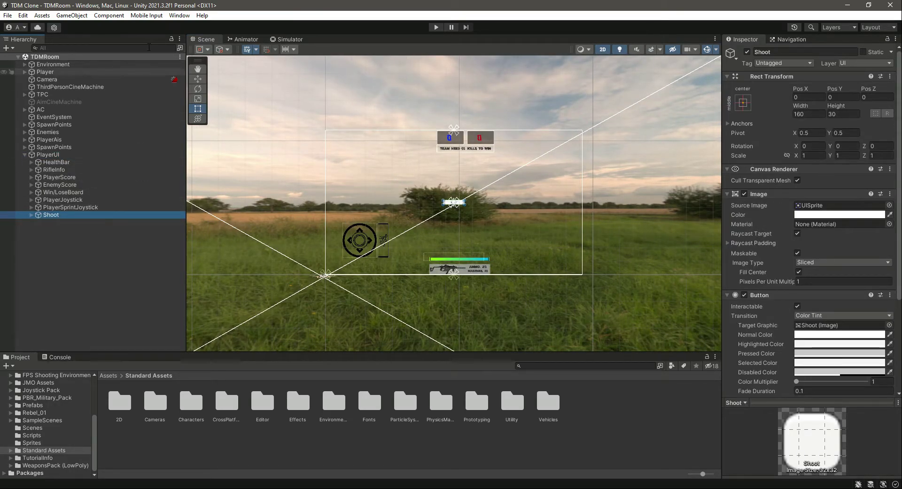
left_click(197, 78)
left_click_drag(490, 203, 580, 203)
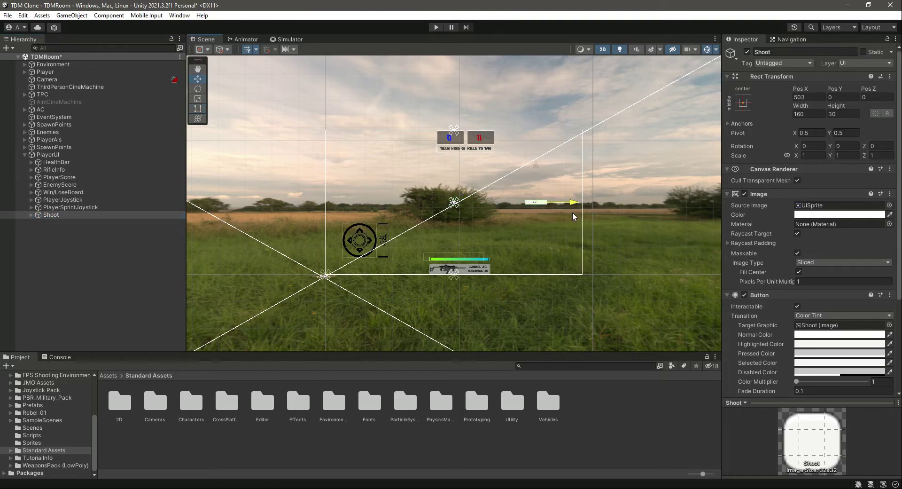
left_click_drag(549, 174, 545, 225)
left_click_drag(579, 252, 593, 247)
left_click_drag(551, 214, 552, 208)
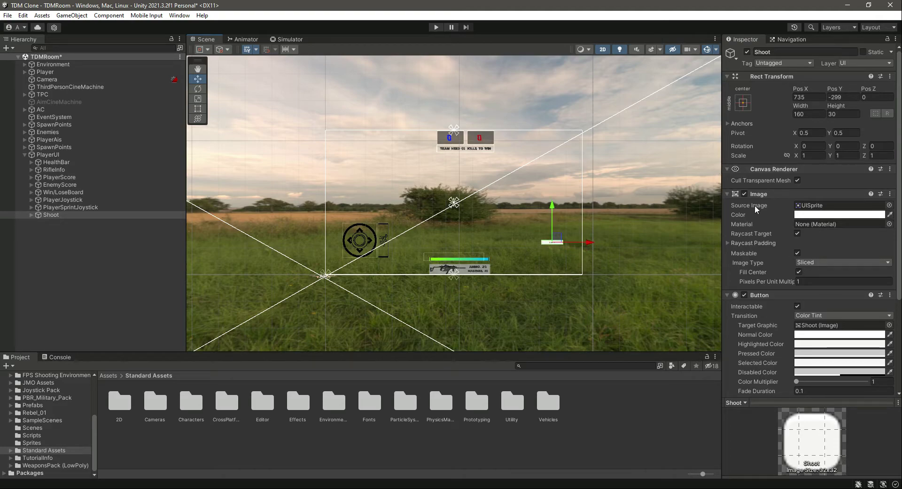
- Turn off the Shoot button's Image component and delete its Text (Legacy) child
left_click(744, 194)
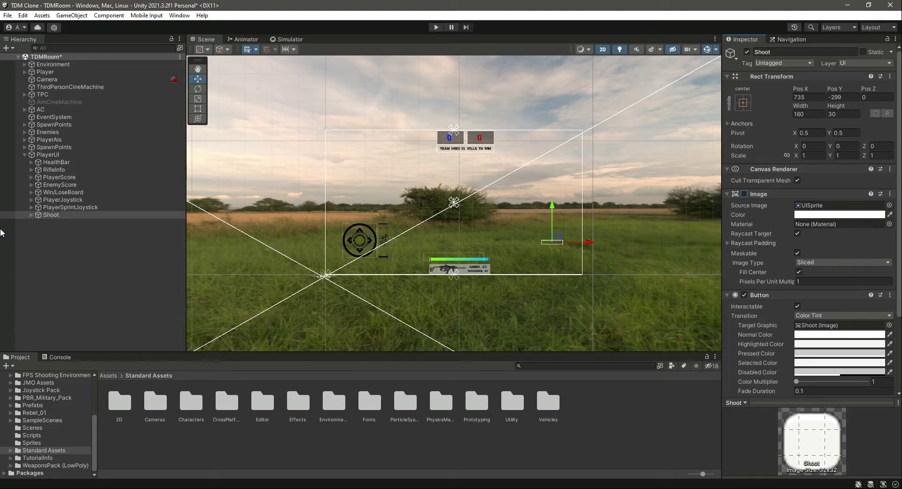
left_click(31, 215)
left_click(52, 222)
key("Delete")
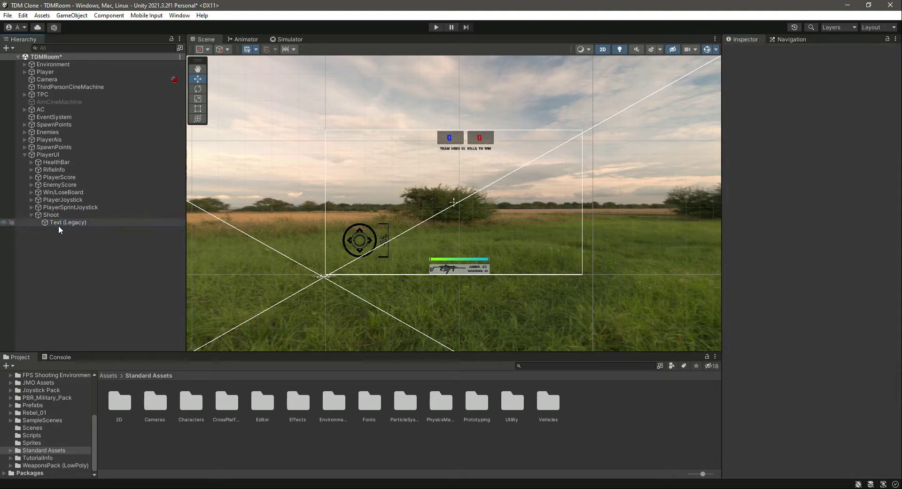
- Set the bullet sprite as Shoot's Source Image at native size and save the scene
left_click(62, 216)
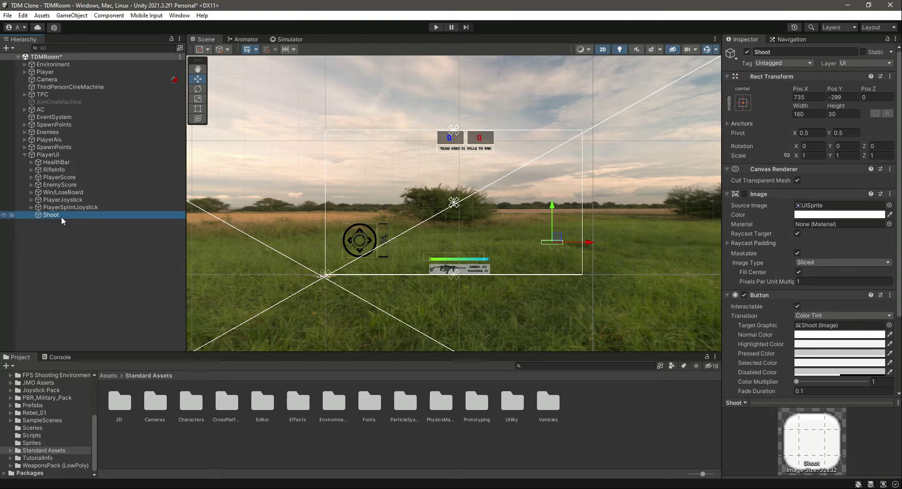
key("ctrl+s")
left_click(38, 445)
left_click_drag(155, 414, 817, 207)
left_click(827, 291)
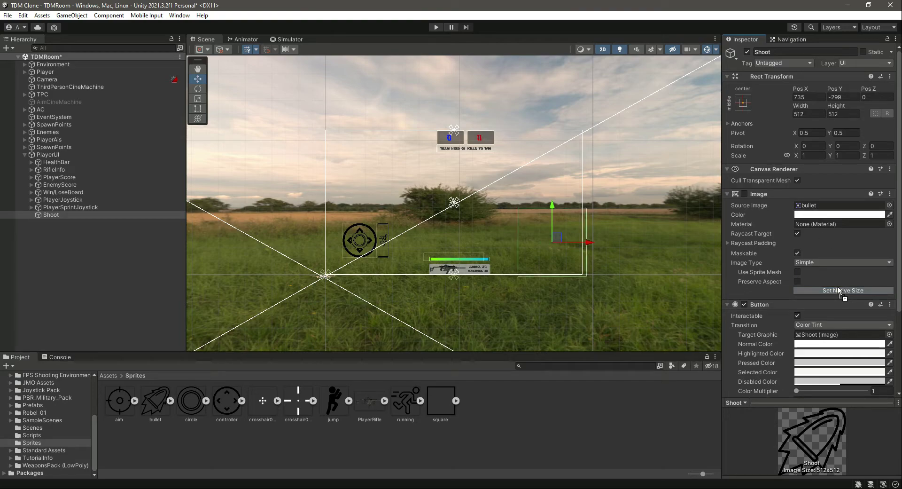
key("ctrl+s")
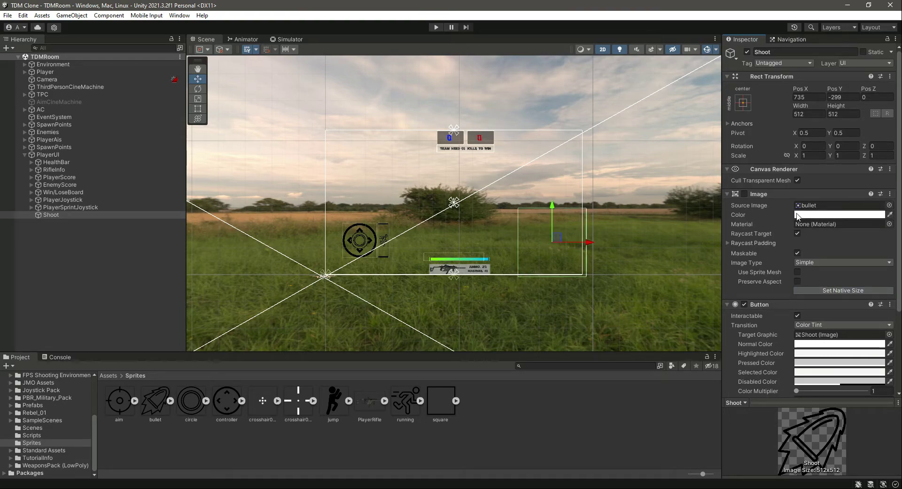
- Re-enable the image, shorten the bullet to about 273 × 241, and preview in Simulator
left_click(745, 194)
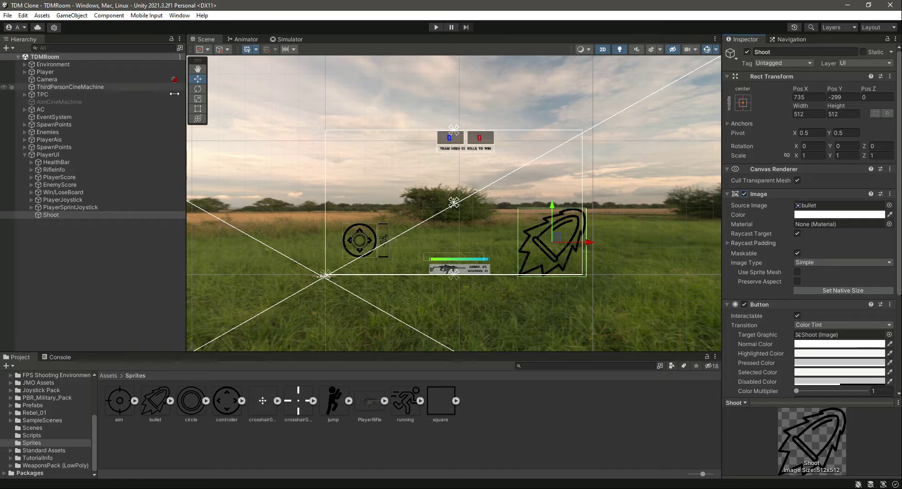
left_click(197, 109)
left_click_drag(556, 278, 554, 224)
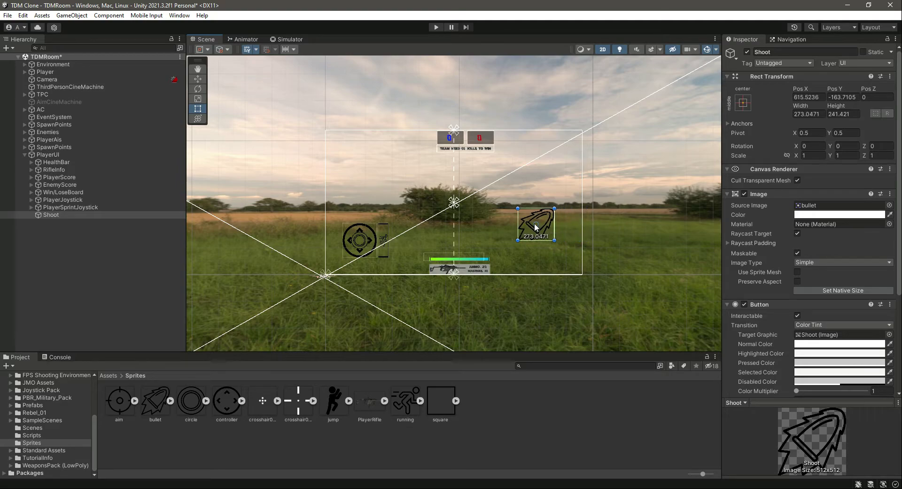
left_click(284, 39)
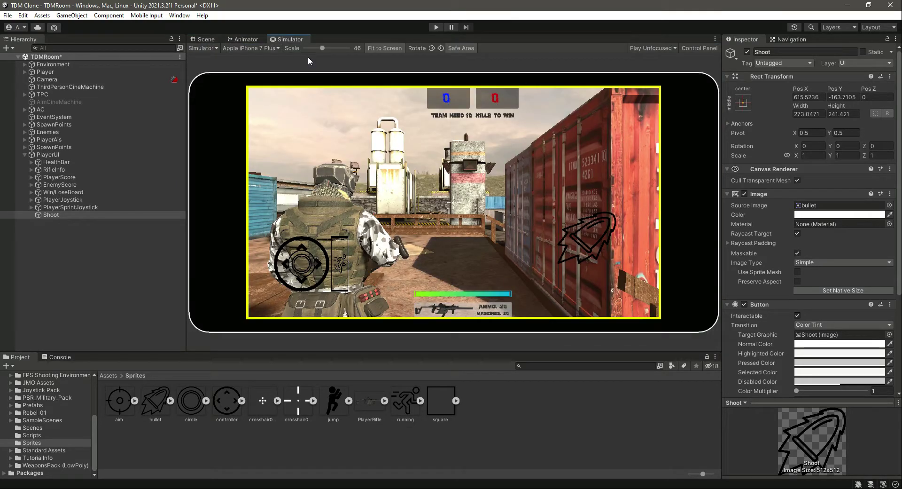
- Shrink the bullet Shoot button with the Rect Tool and check it in Simulator
left_click(210, 38)
left_click_drag(542, 208, 557, 243)
left_click(286, 39)
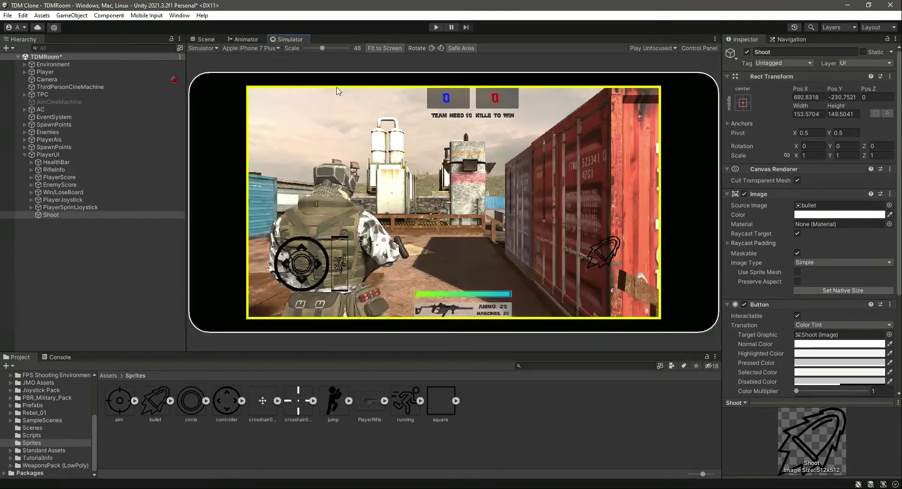
left_click(202, 40)
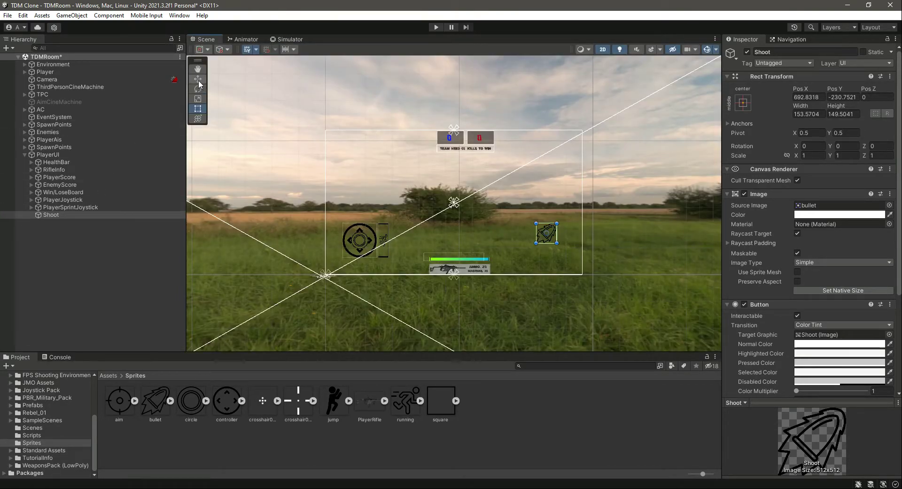
- Position the Shoot button at the bottom right, around 760, -311
left_click_drag(587, 235, 593, 235)
left_click_drag(555, 200, 557, 206)
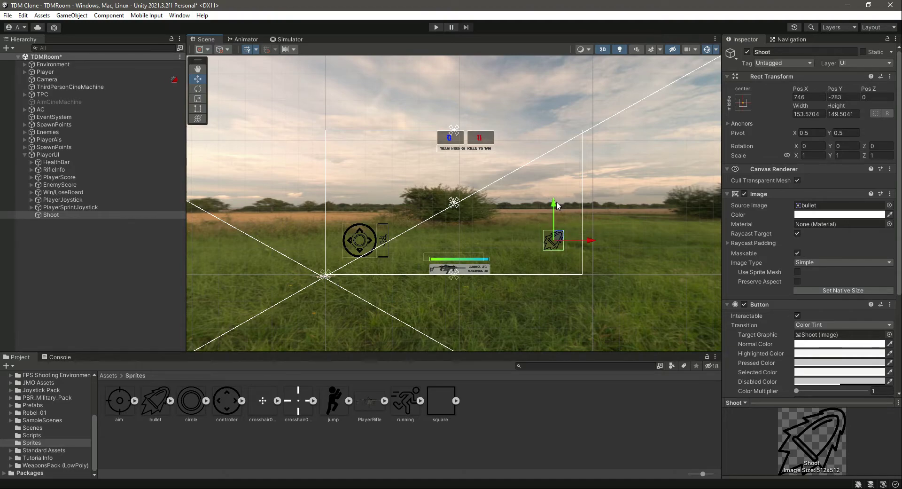
mouse_move(555, 207)
left_mouse_down()
mouse_move(554, 185)
mouse_move(555, 199)
left_mouse_up()
left_click_drag(591, 230, 438, 230)
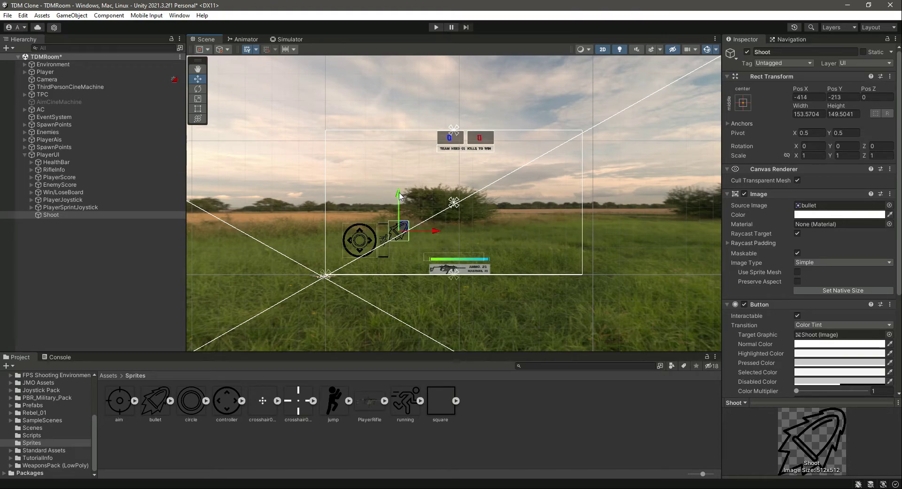
left_click_drag(400, 195, 399, 199)
left_click_drag(450, 238, 591, 235)
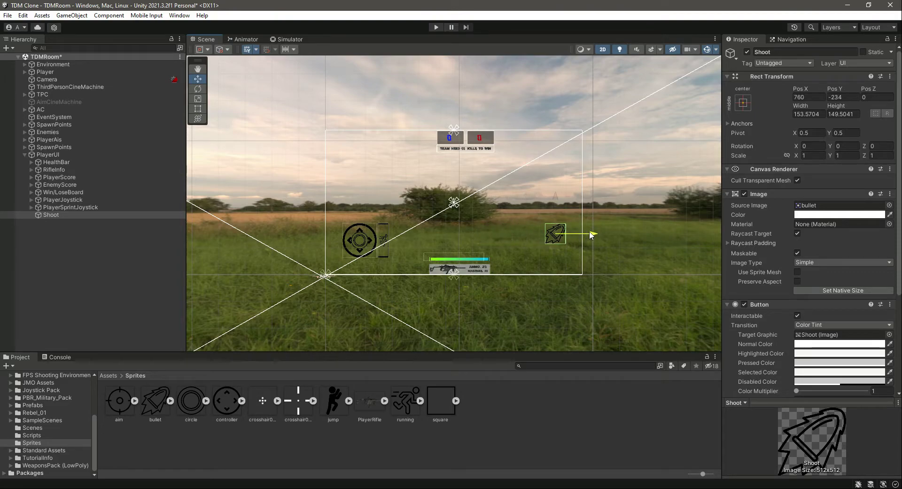
left_click_drag(554, 196, 558, 205)
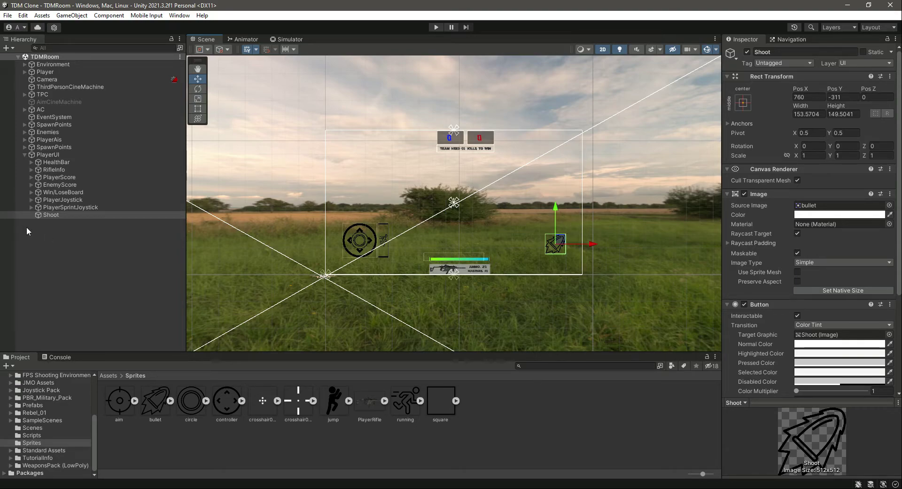
left_click(52, 214)
- Add a Button Handler component to Shoot by searching 'Butt'
scroll(790, 259, "down", 5)
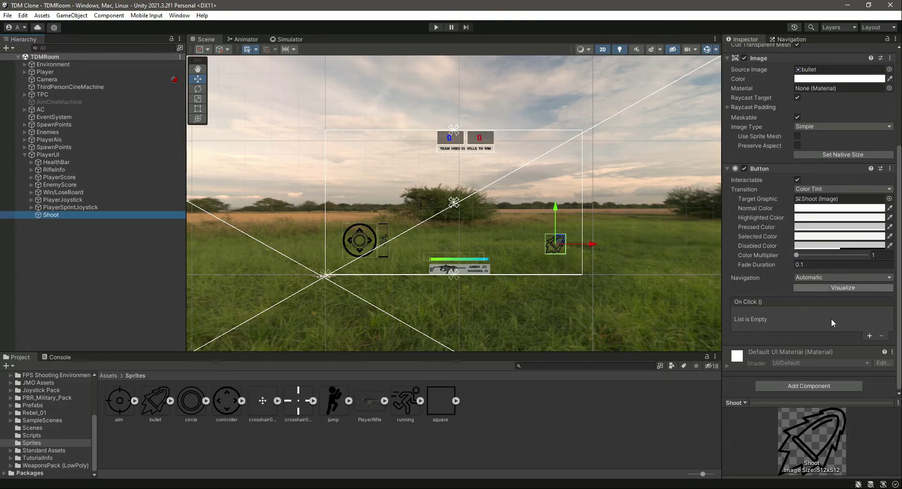
scroll(820, 290, "up", 5)
scroll(819, 289, "down", 5)
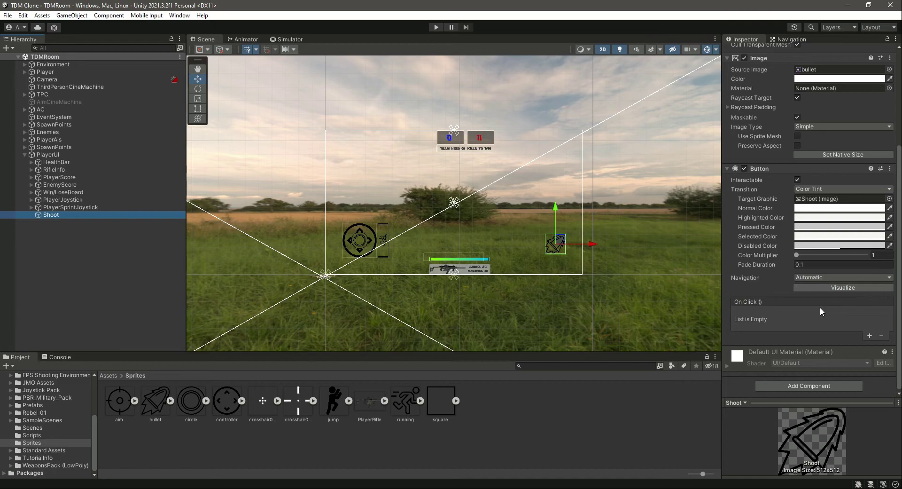
left_click(807, 385)
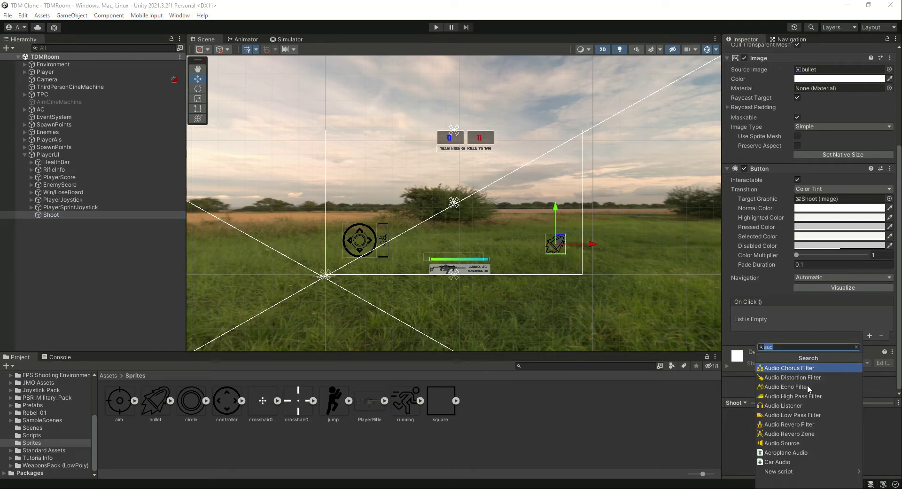
type("Butt")
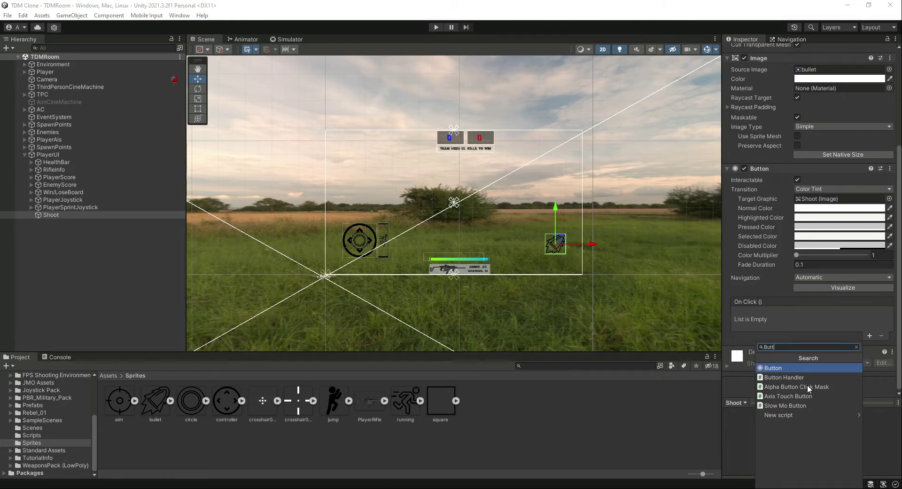
key("Down")
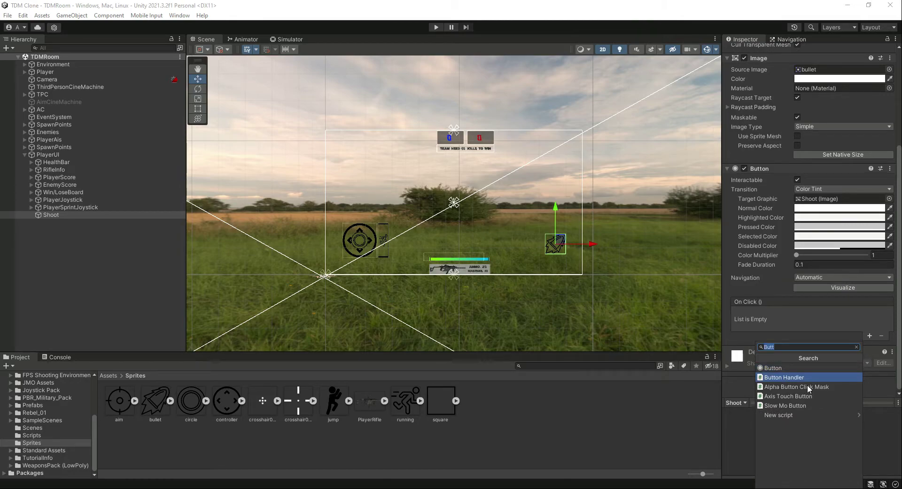
key("Return")
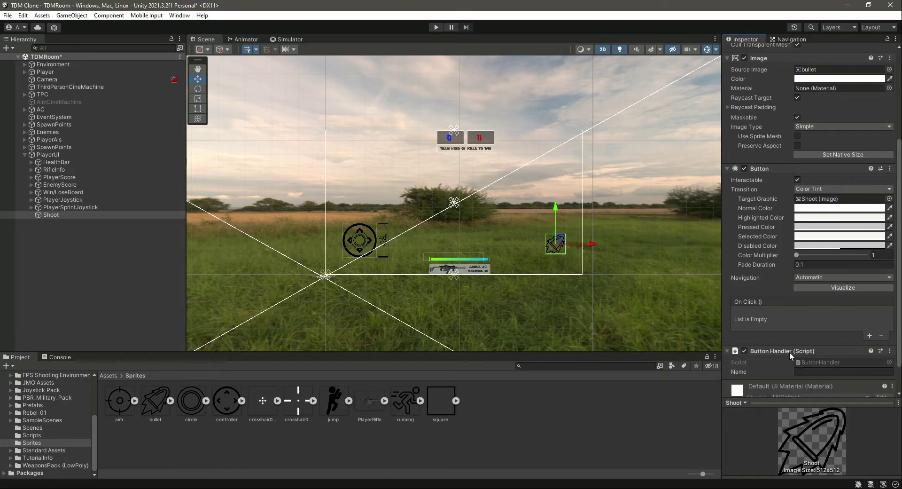
- Set the Button Handler's Name to Shoot and save the scene
scroll(807, 385, "down", 3)
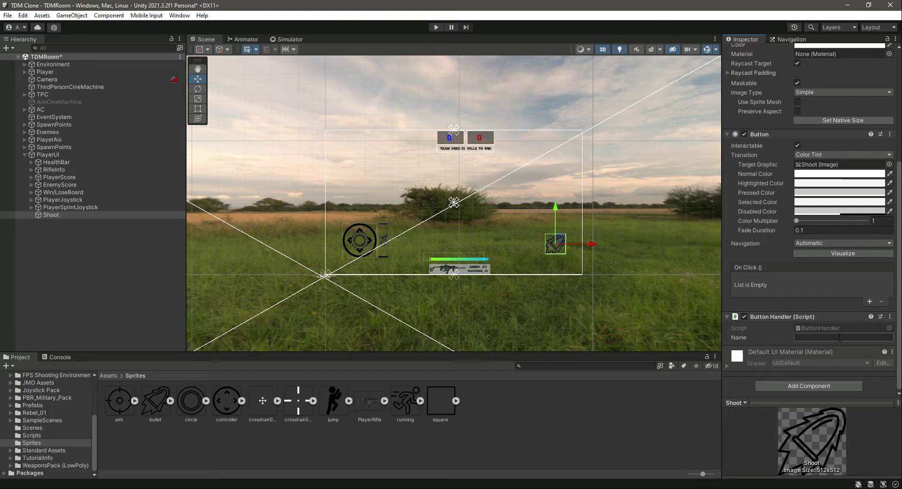
left_click(821, 337)
type("Shoot")
key("ctrl+s")
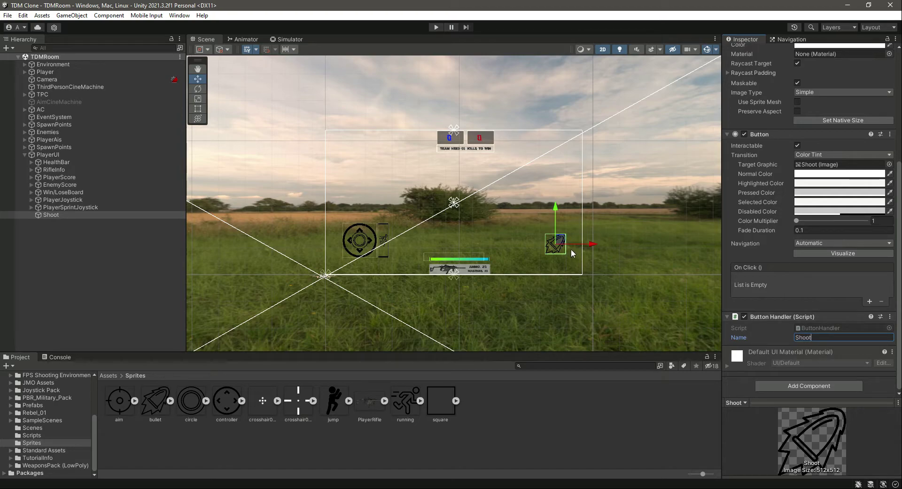